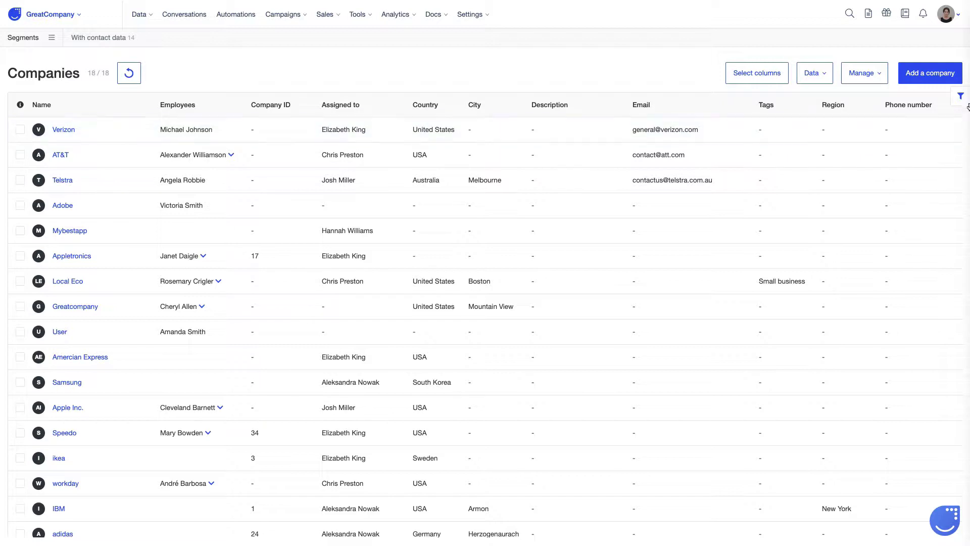
Step: Show the company list filters, and open the company custom attributes page in the app settings
{"action": "left_click", "coordinate": [960, 96]}
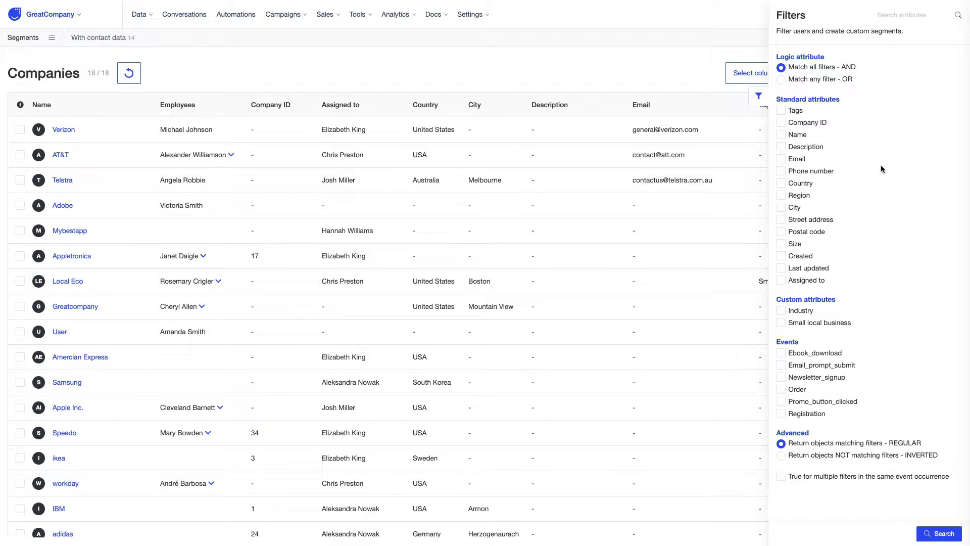
{"action": "left_click", "coordinate": [469, 16]}
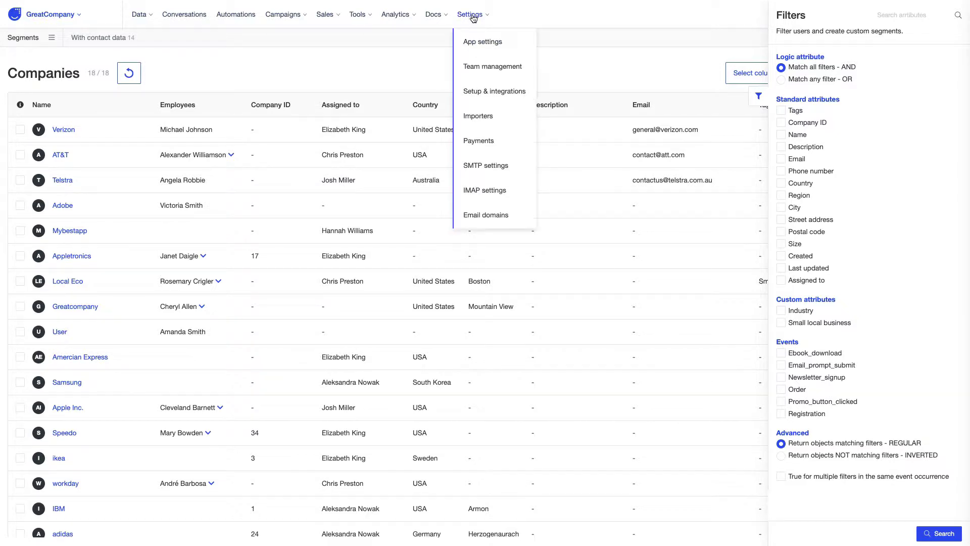
{"action": "left_click", "coordinate": [477, 44]}
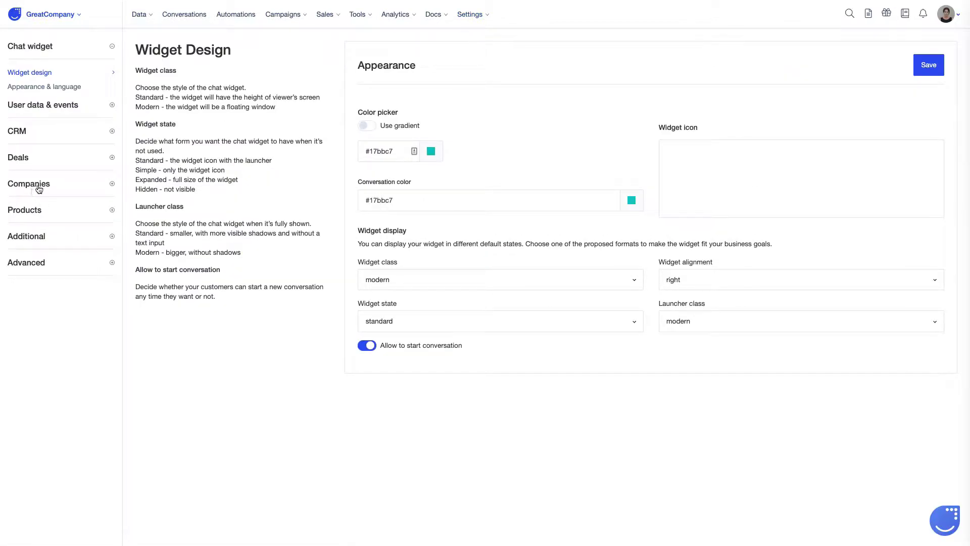
{"action": "left_click", "coordinate": [39, 189]}
{"action": "left_click", "coordinate": [38, 211]}
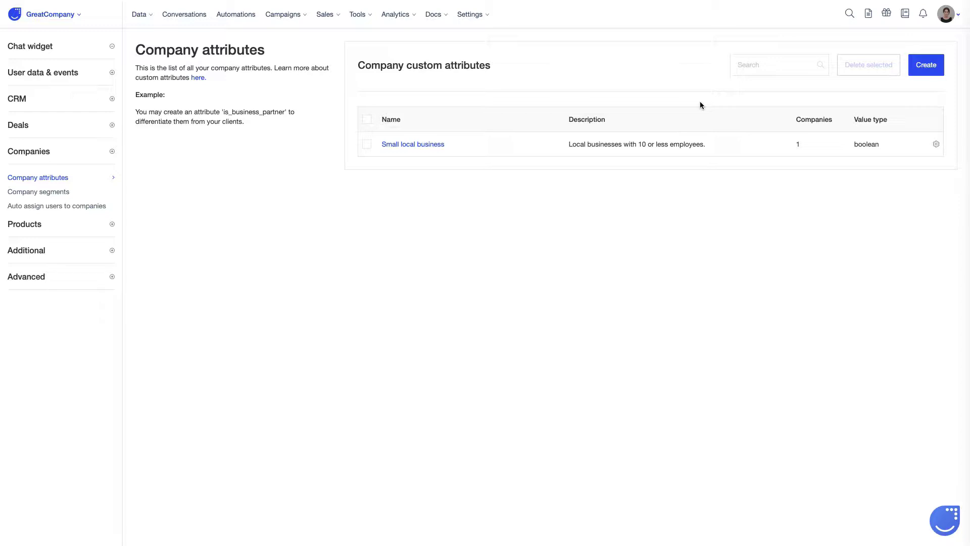
Step: Create a string company attribute named Industry with the description "An industry a company operates in." and save it
{"action": "left_click", "coordinate": [926, 68]}
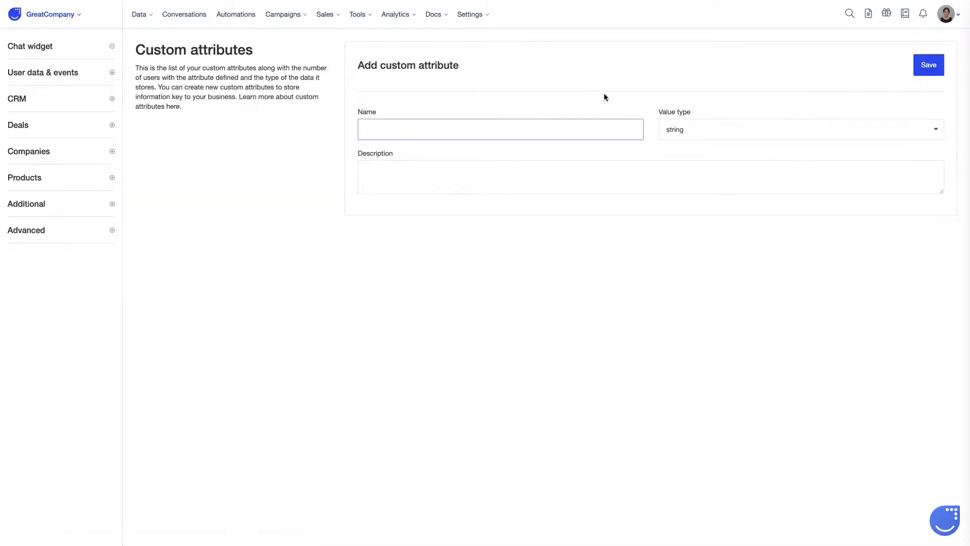
{"action": "type", "text": "Industry"}
{"action": "left_click", "coordinate": [570, 173]}
{"action": "type", "text": "An industry a company operates in."}
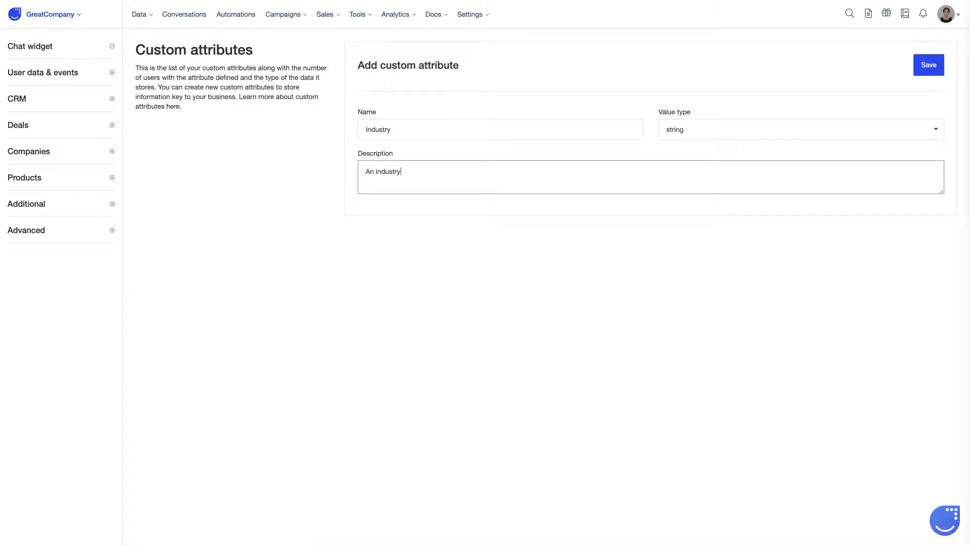
{"action": "left_click", "coordinate": [924, 69]}
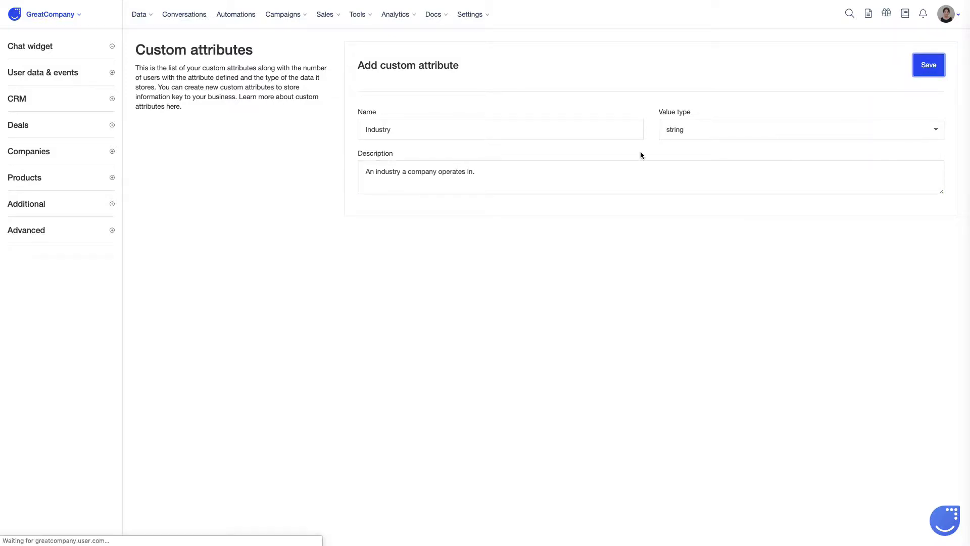
Step: Open the Verizon record from the company list, set its Industry attribute to Telco and save
{"action": "left_click", "coordinate": [139, 14]}
{"action": "left_click", "coordinate": [152, 91]}
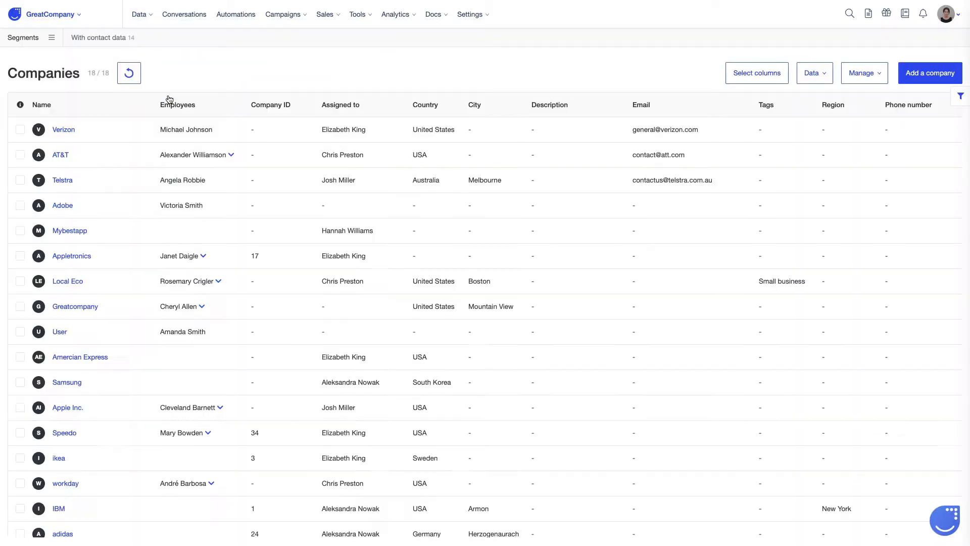
{"action": "left_click", "coordinate": [21, 132]}
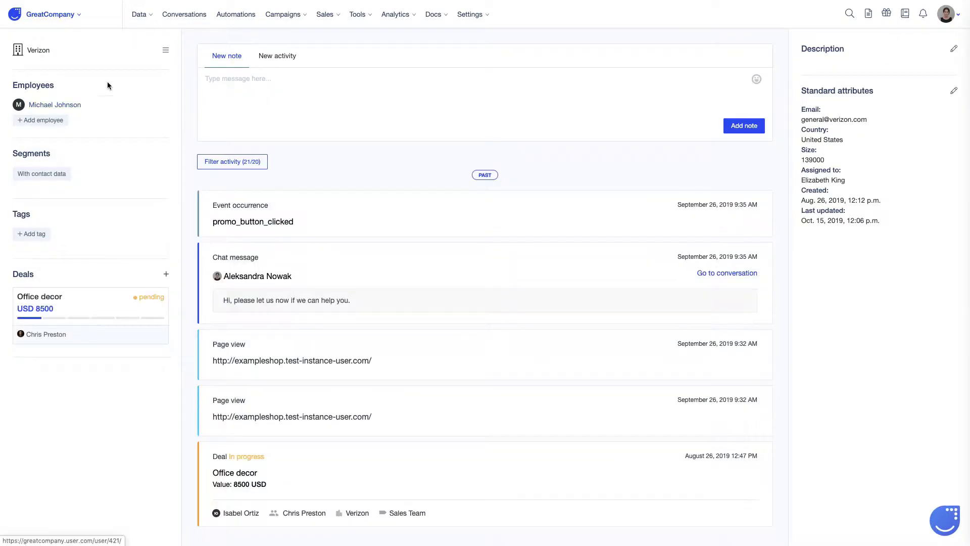
{"action": "left_click", "coordinate": [165, 52]}
{"action": "left_click", "coordinate": [154, 65]}
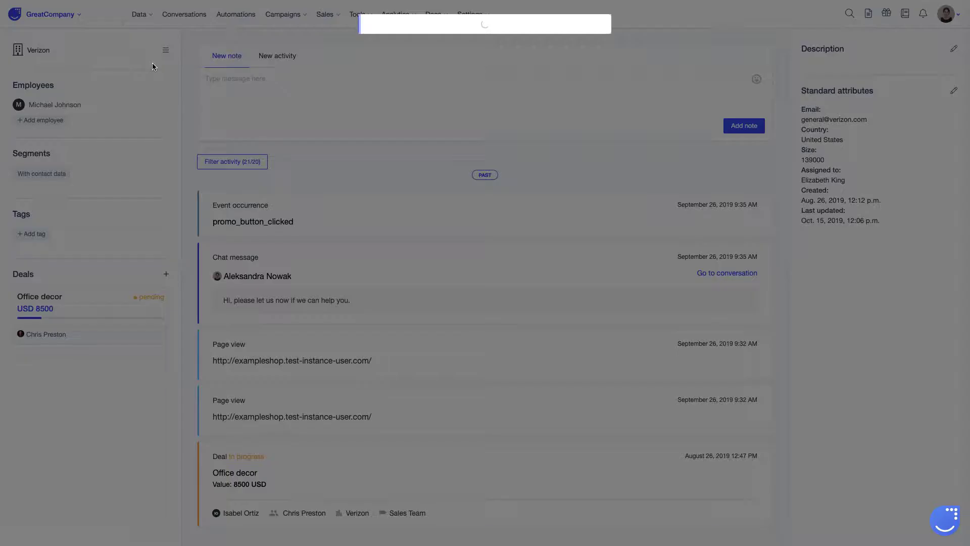
{"action": "scroll", "coordinate": [455, 307], "scroll_direction": "down", "scroll_amount": 5}
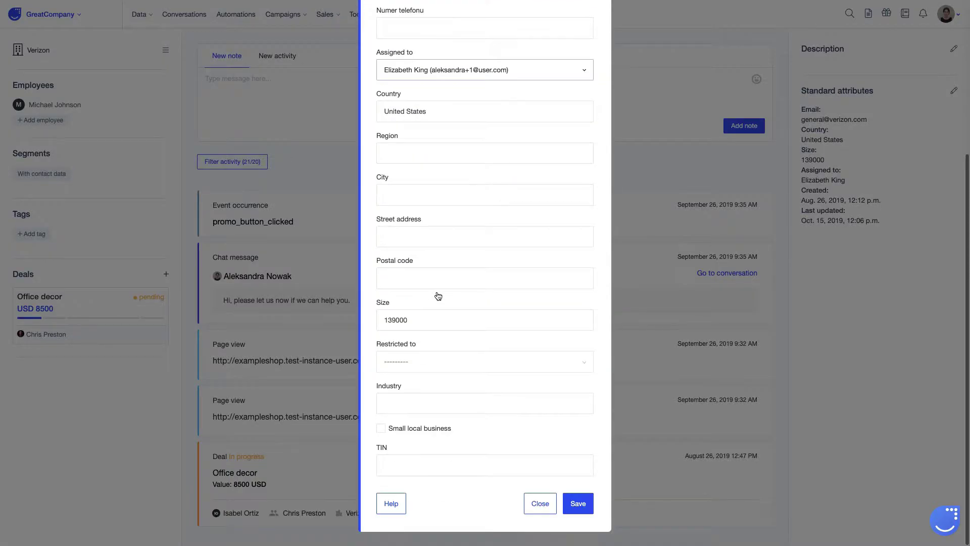
{"action": "left_click", "coordinate": [411, 401]}
{"action": "type", "text": "T"}
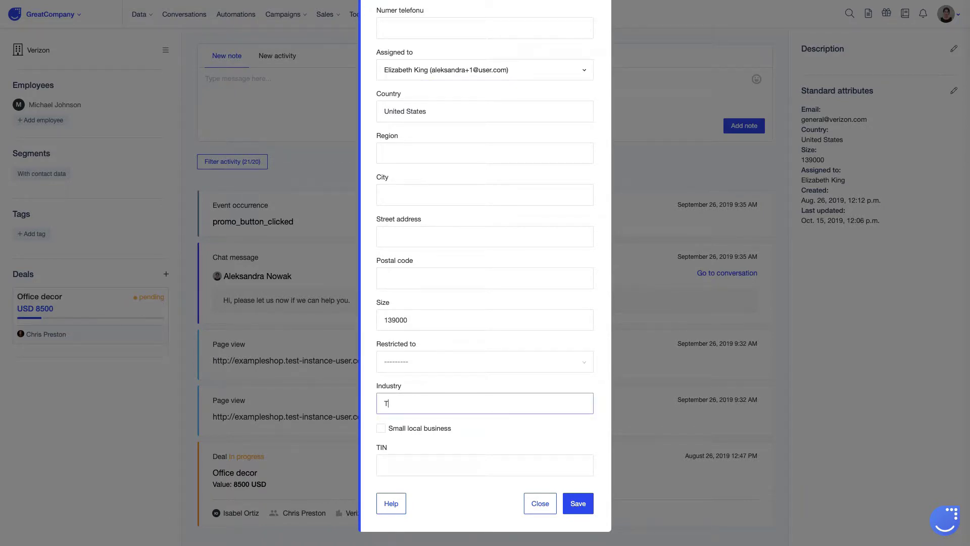
{"action": "type", "text": "elco"}
{"action": "left_click", "coordinate": [586, 512]}
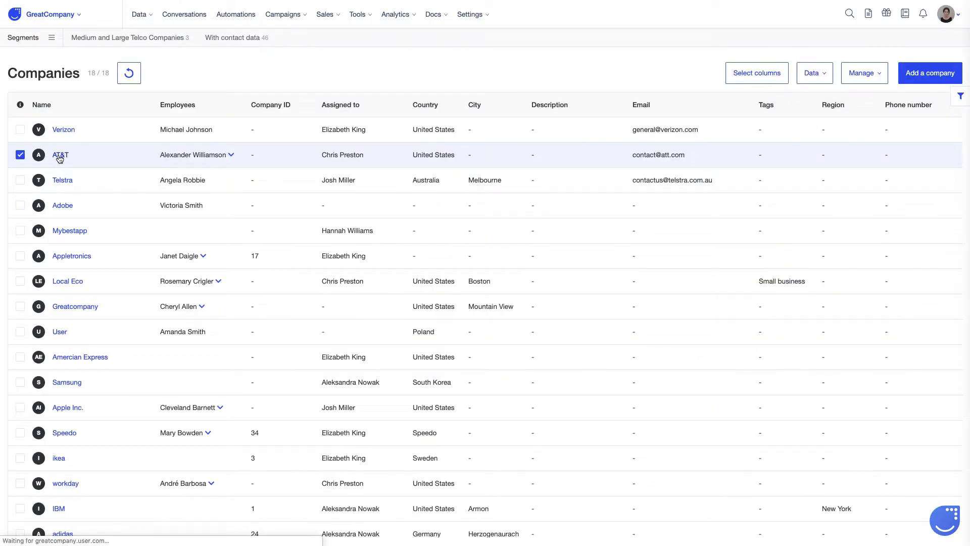
Step: Open the AT&T company record and edit its Industry attribute
{"action": "left_click", "coordinate": [59, 154]}
{"action": "left_click", "coordinate": [953, 91]}
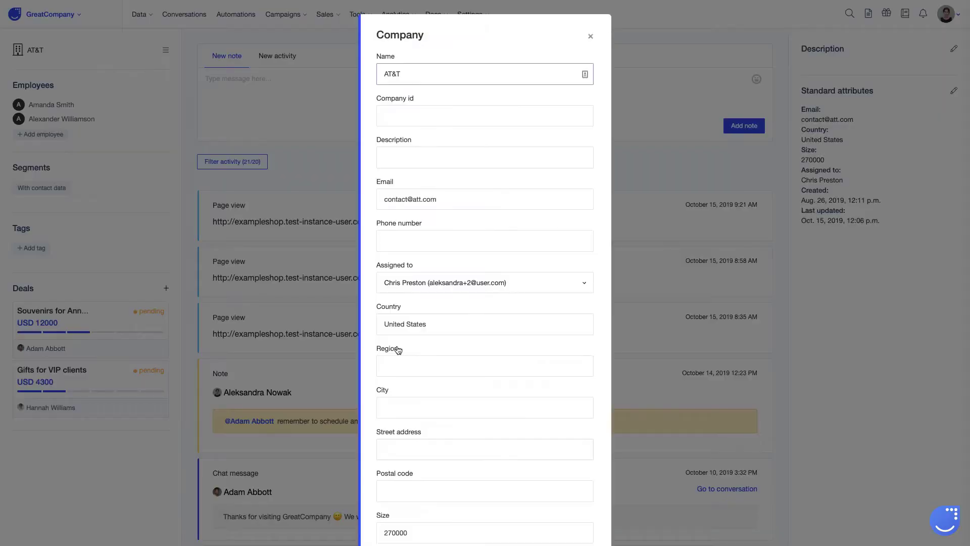
{"action": "scroll", "coordinate": [485, 303], "scroll_direction": "down", "scroll_amount": 5}
{"action": "left_click", "coordinate": [439, 404]}
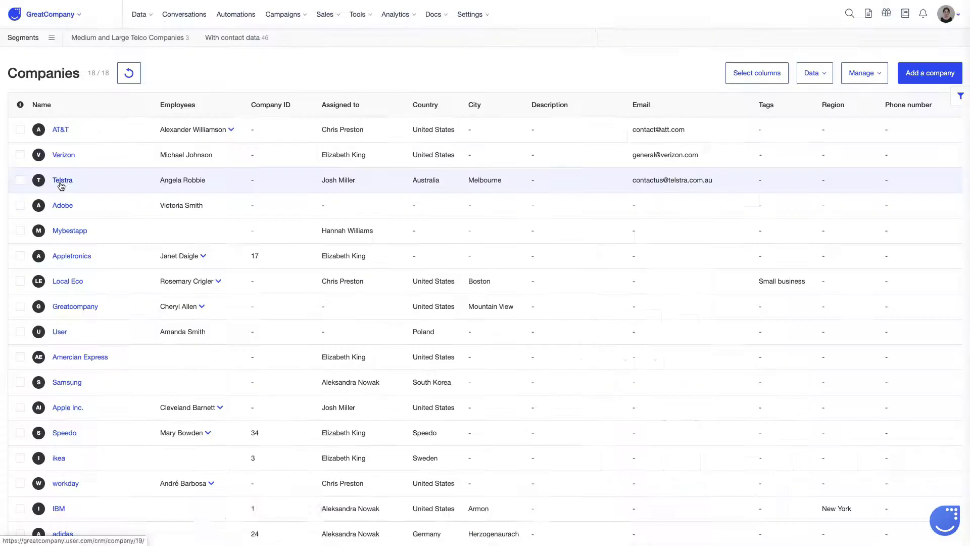
Step: Open the Telstra company record, set its Industry attribute to Telco and save
{"action": "left_click", "coordinate": [58, 180]}
{"action": "left_click", "coordinate": [953, 91]}
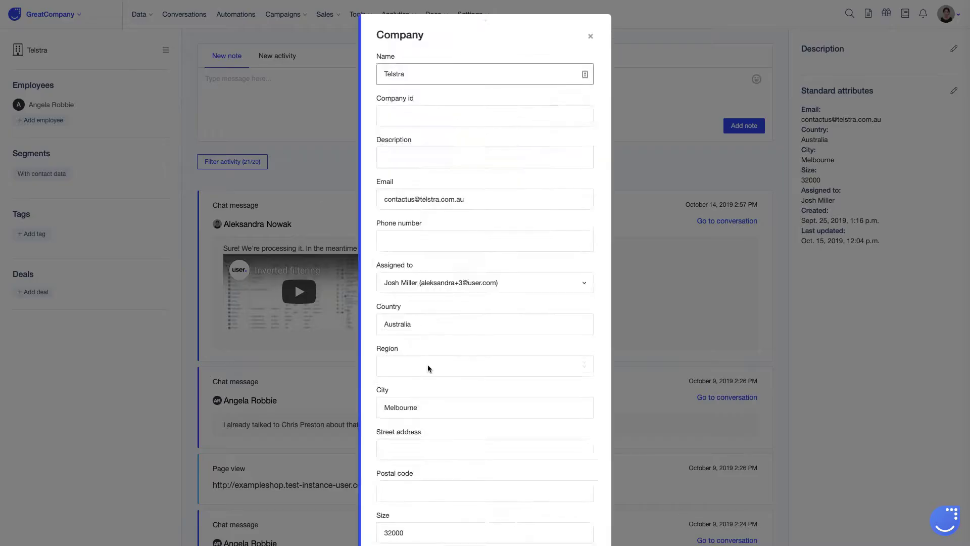
{"action": "scroll", "coordinate": [427, 364], "scroll_direction": "down", "scroll_amount": 5}
{"action": "left_click", "coordinate": [423, 402]}
{"action": "type", "text": "Telco"}
{"action": "left_click", "coordinate": [578, 503]}
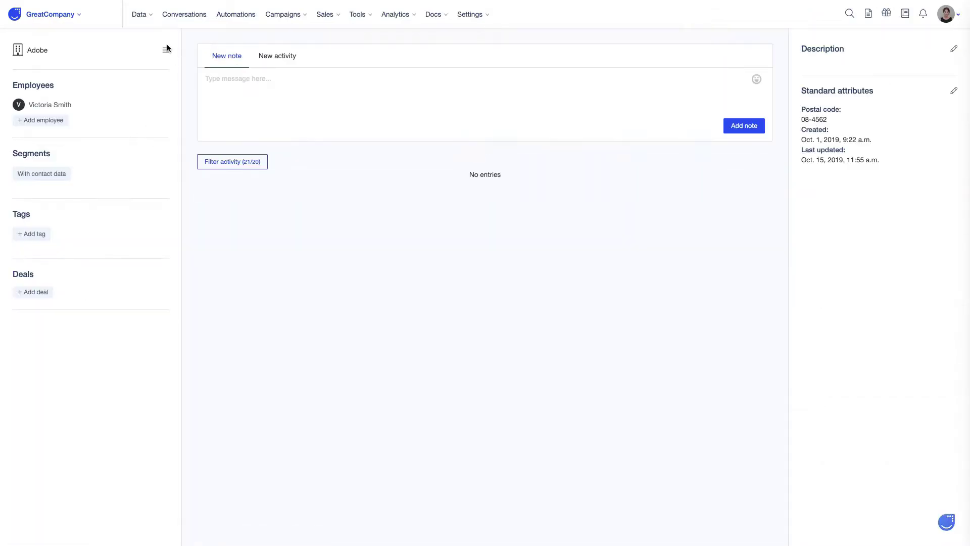
Step: Update the Adobe company record with the Industry attribute set to Tech and save
{"action": "left_click", "coordinate": [165, 50]}
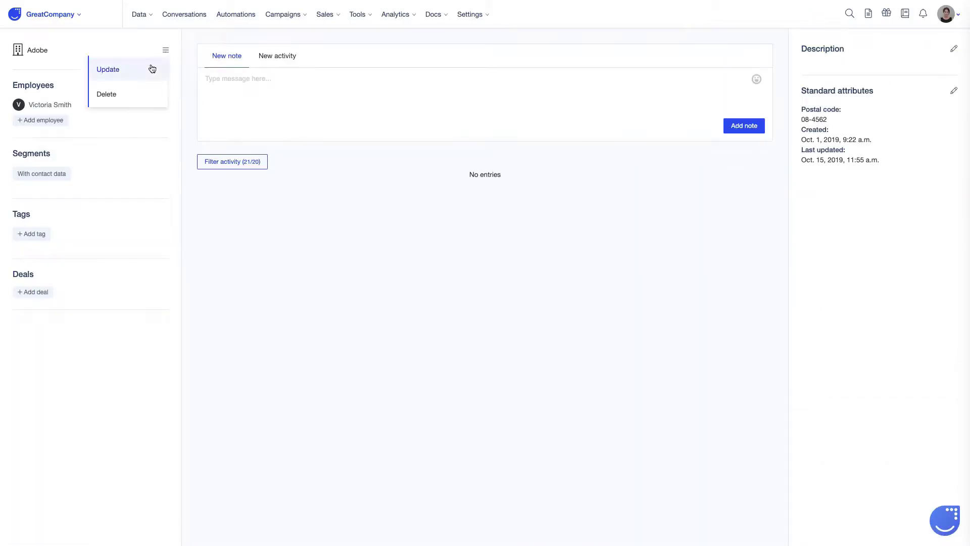
{"action": "left_click", "coordinate": [109, 69]}
{"action": "scroll", "coordinate": [405, 391], "scroll_direction": "down", "scroll_amount": 5}
{"action": "left_click", "coordinate": [417, 407]}
{"action": "type", "text": "Tech"}
{"action": "left_click", "coordinate": [575, 505]}
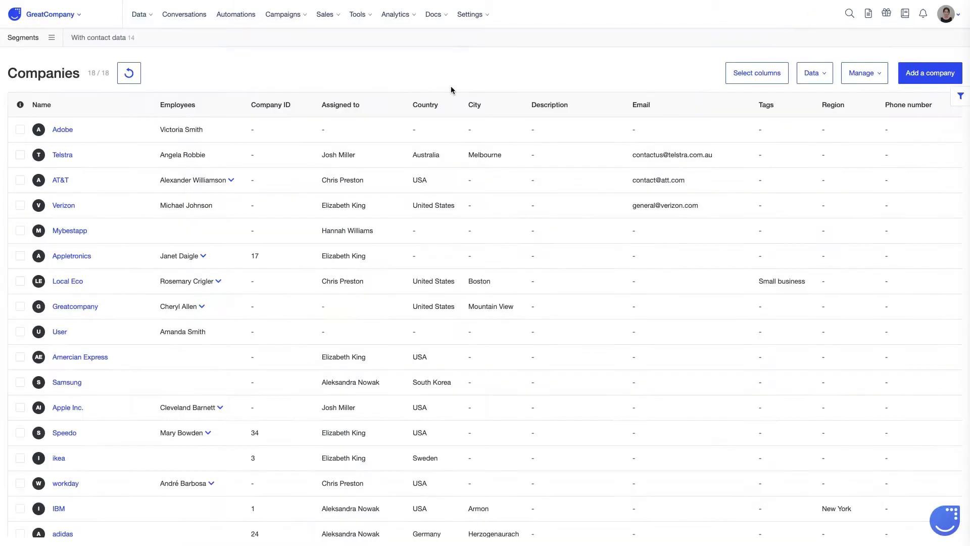
Step: Filter the company list by Country exactly United States and Assigned to exactly the chosen team member
{"action": "left_click", "coordinate": [960, 96]}
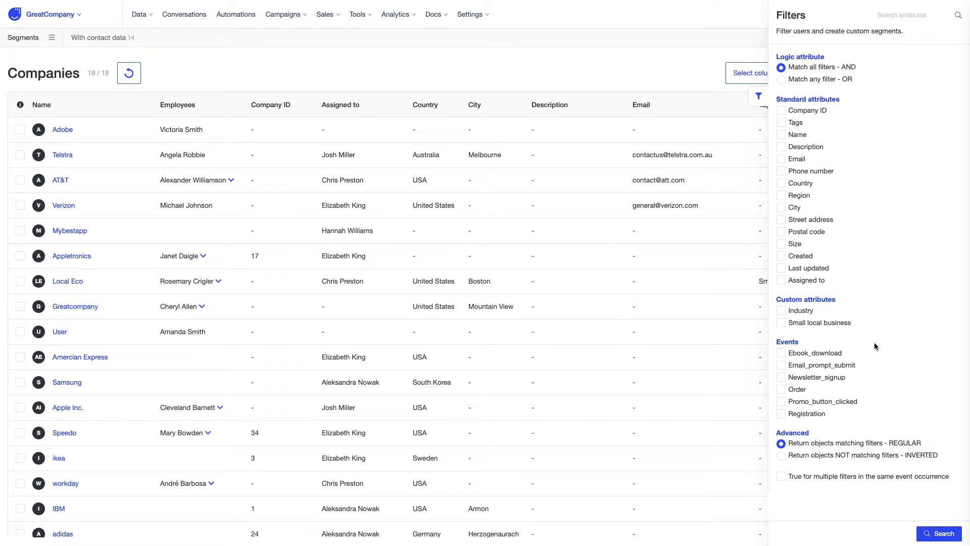
{"action": "left_click", "coordinate": [783, 187]}
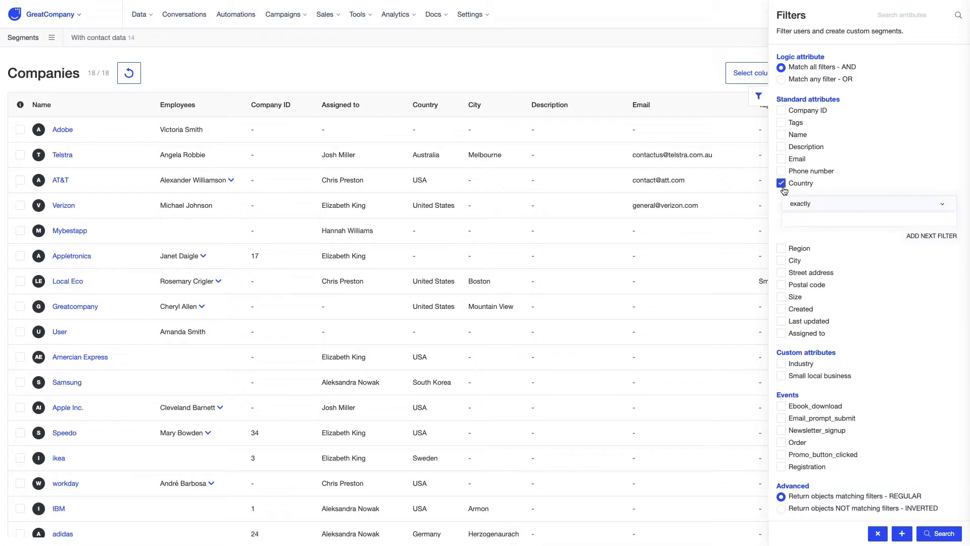
{"action": "left_click", "coordinate": [818, 218]}
{"action": "type", "text": "United States"}
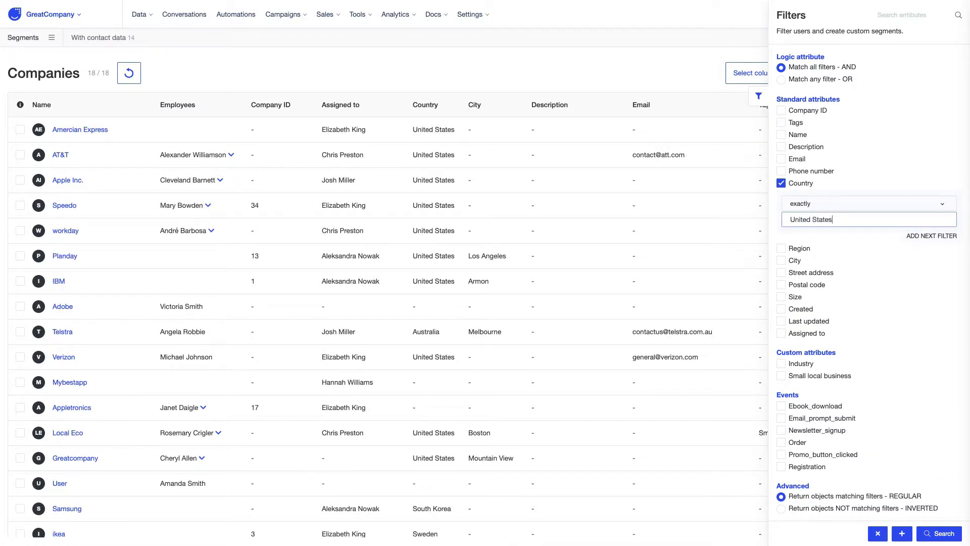
{"action": "left_click", "coordinate": [782, 333]}
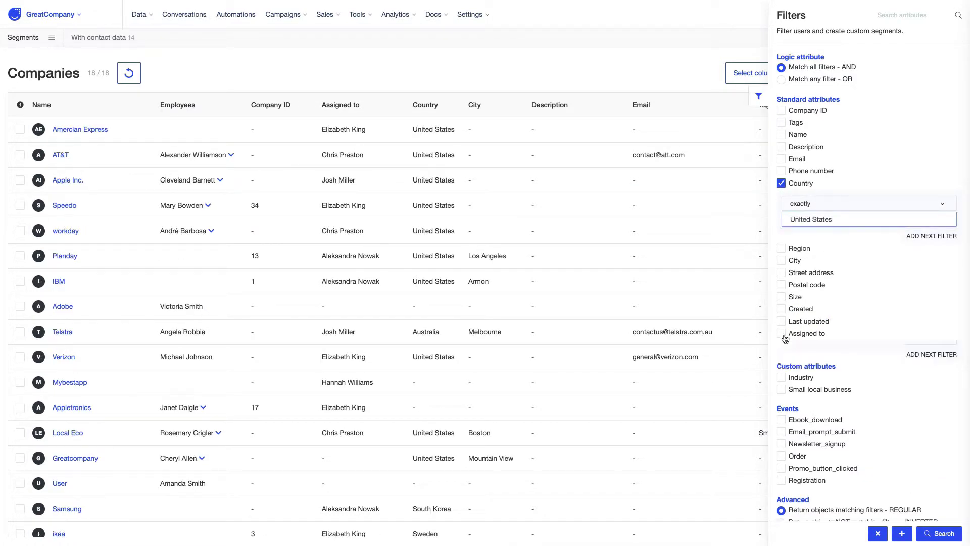
{"action": "left_click", "coordinate": [808, 369]}
{"action": "left_click", "coordinate": [807, 436]}
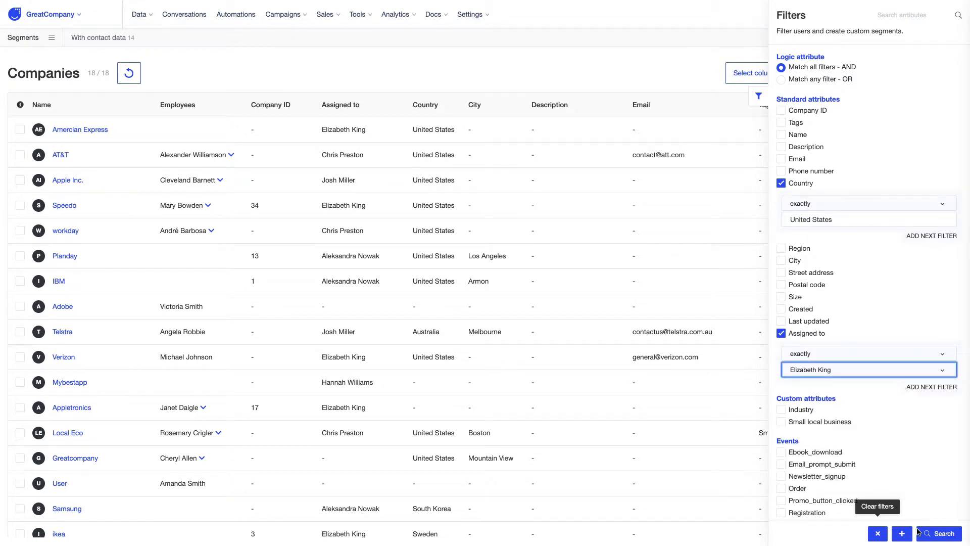
{"action": "left_click", "coordinate": [919, 533]}
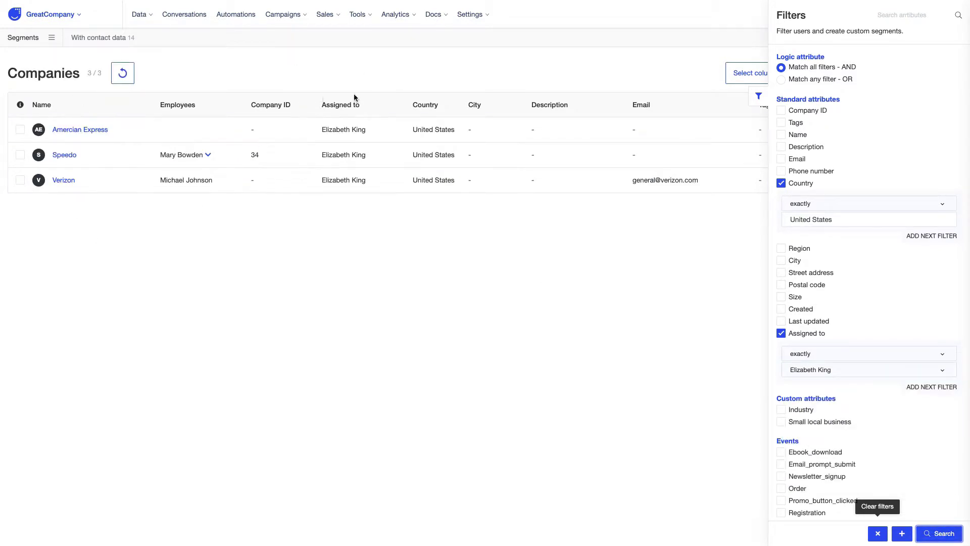
Step: Replace the Country and Assigned to filters with Created less than 7 days ago and run the search
{"action": "left_click", "coordinate": [781, 183]}
{"action": "left_click", "coordinate": [782, 281]}
{"action": "left_click", "coordinate": [781, 257]}
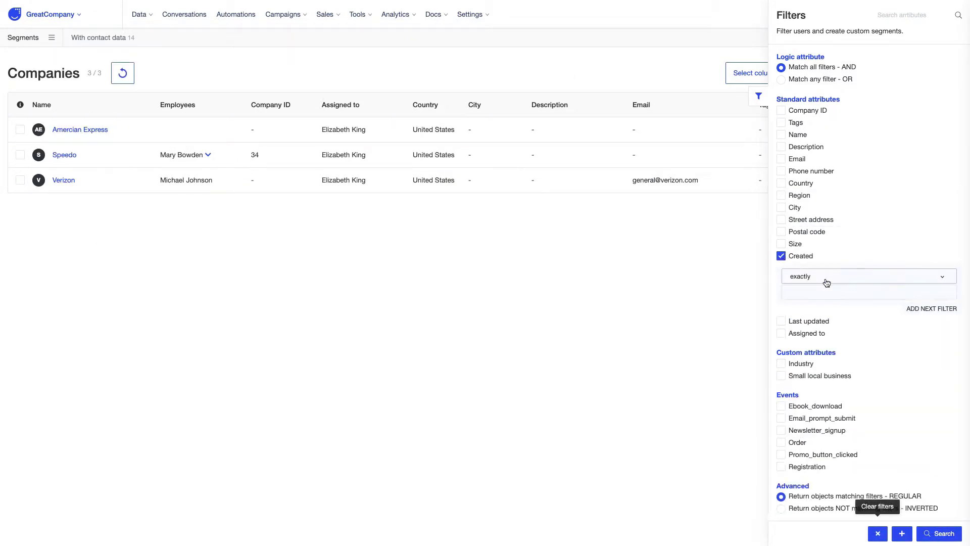
{"action": "left_click", "coordinate": [825, 275]}
{"action": "scroll", "coordinate": [825, 361], "scroll_direction": "down", "scroll_amount": 2}
{"action": "left_click", "coordinate": [826, 354]}
{"action": "left_click", "coordinate": [828, 292]}
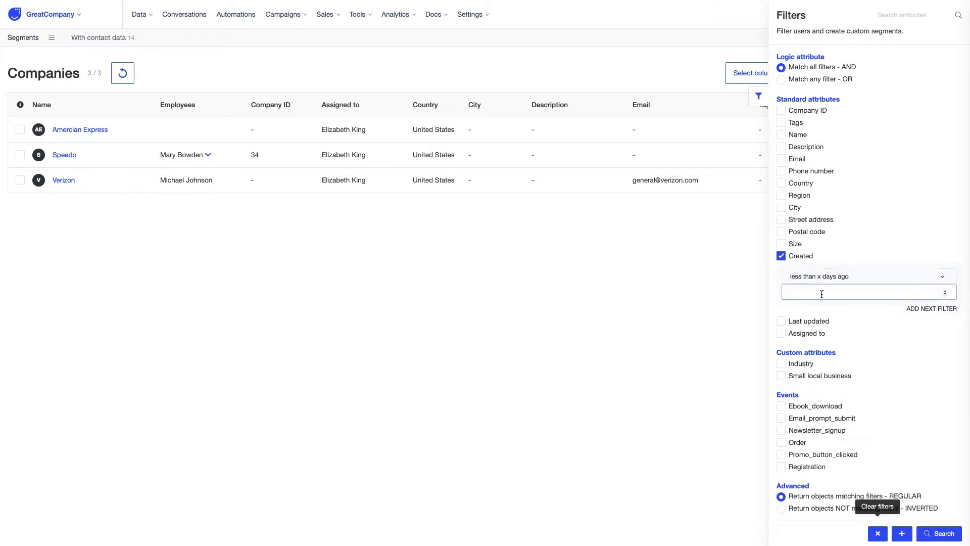
{"action": "type", "text": "7"}
{"action": "left_click", "coordinate": [941, 533]}
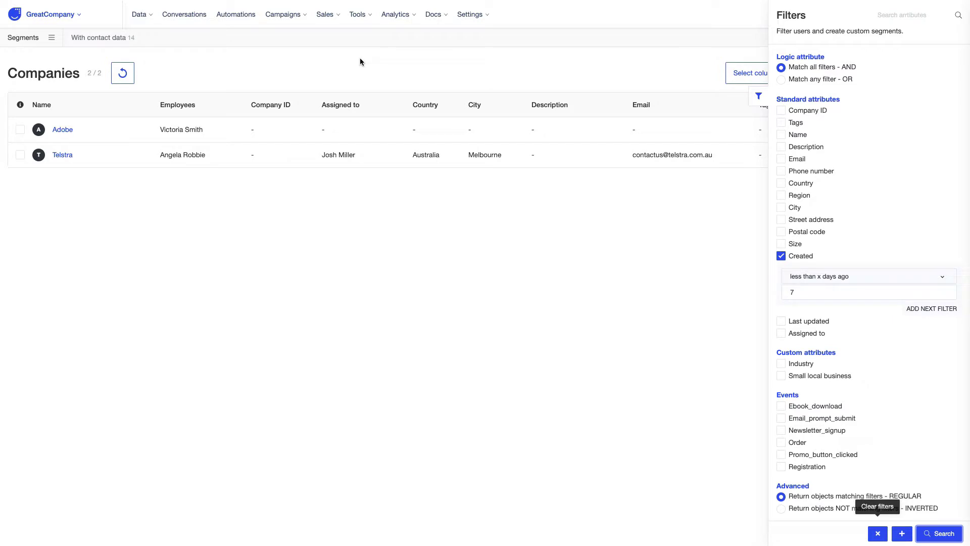
Step: Clear the current filters and add a Size filter for companies greater than 5000
{"action": "left_click", "coordinate": [878, 535]}
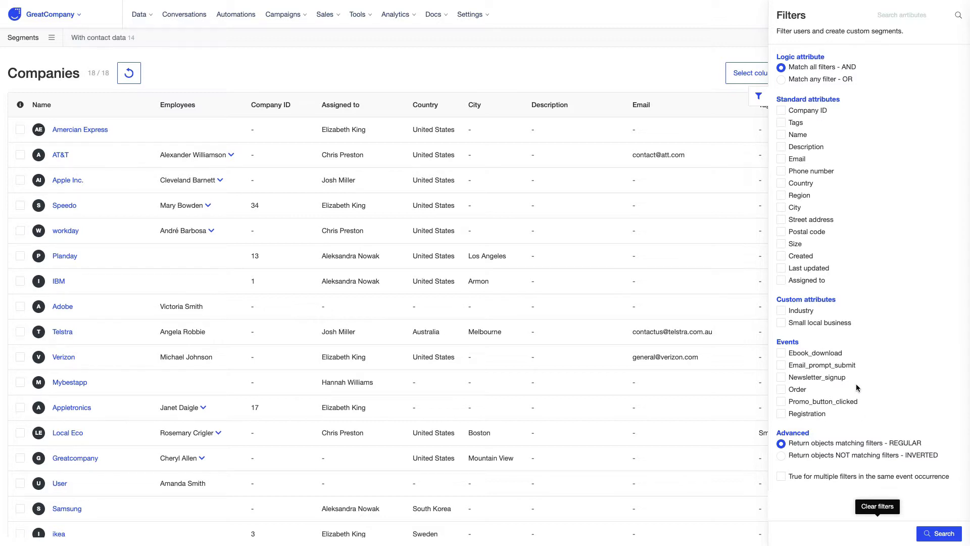
{"action": "left_click", "coordinate": [785, 243]}
{"action": "left_click", "coordinate": [809, 265]}
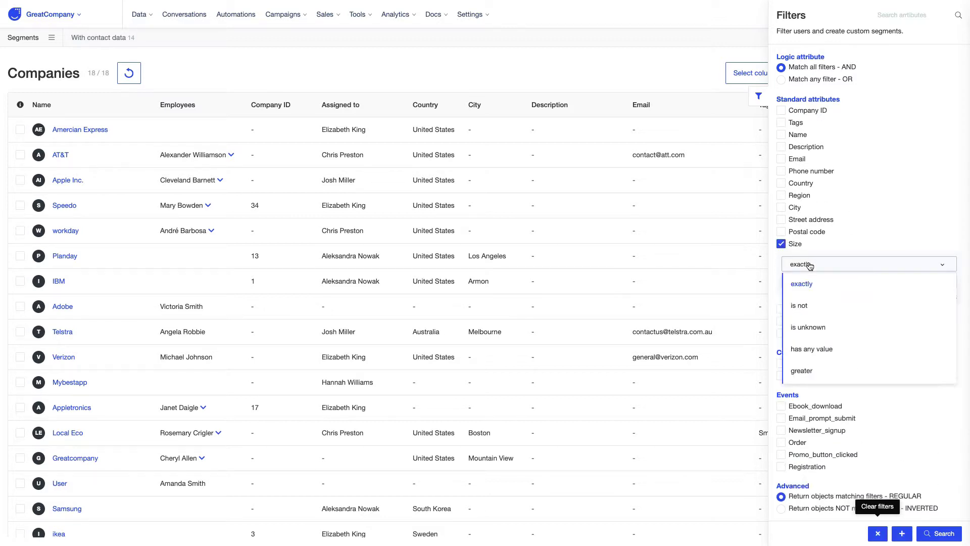
{"action": "left_click", "coordinate": [821, 371]}
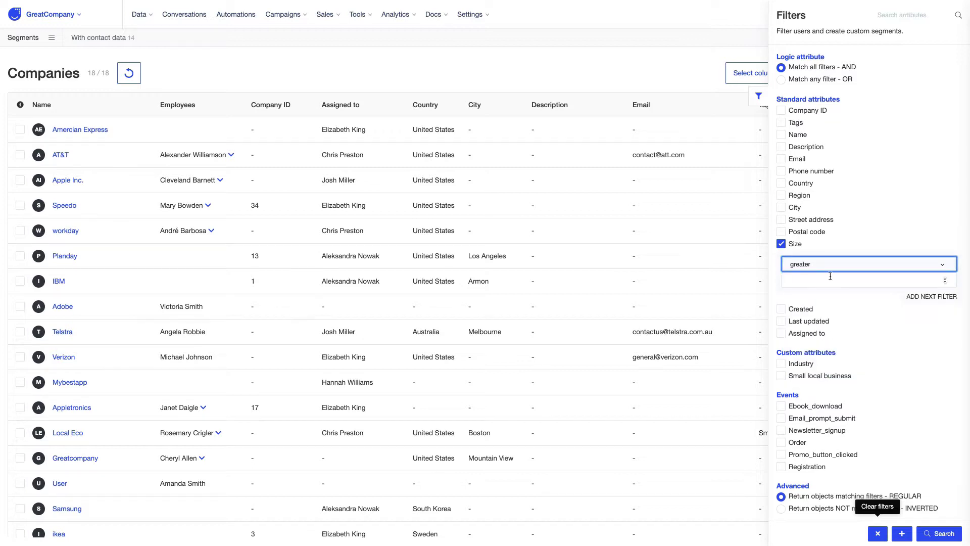
{"action": "left_click", "coordinate": [826, 279]}
{"action": "type", "text": "5000"}
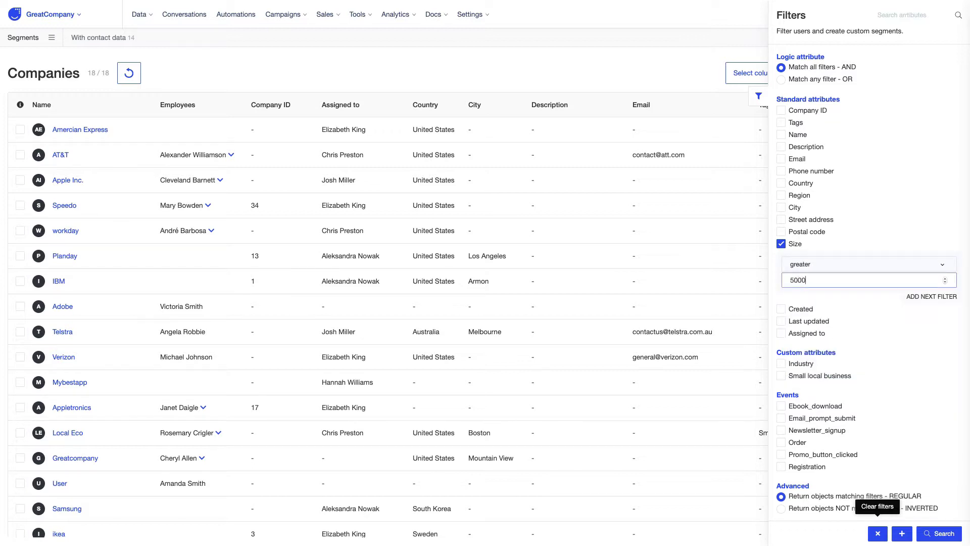
Step: Add a filter on the custom Industry attribute matching exactly Telco
{"action": "scroll", "coordinate": [864, 342], "scroll_direction": "down", "scroll_amount": 1}
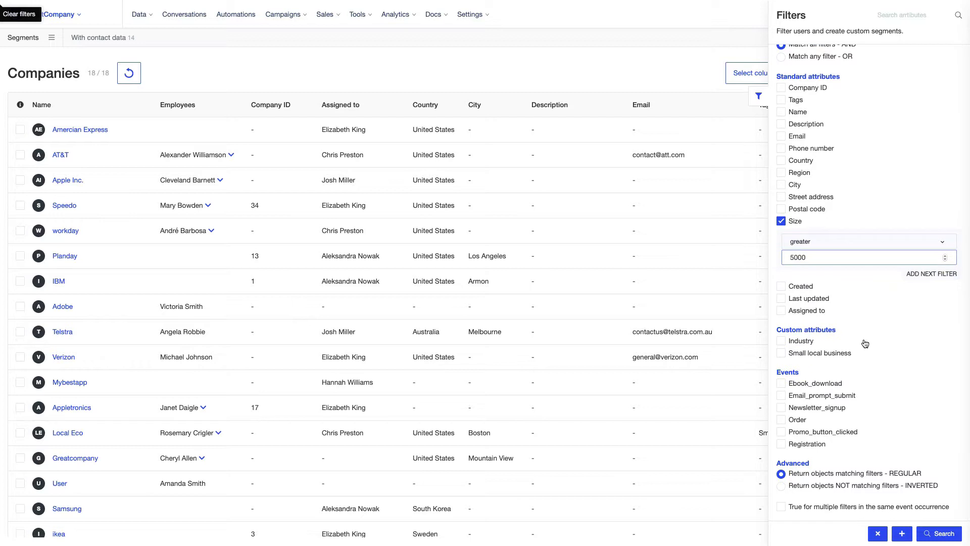
{"action": "left_click", "coordinate": [782, 340]}
{"action": "left_click", "coordinate": [808, 376]}
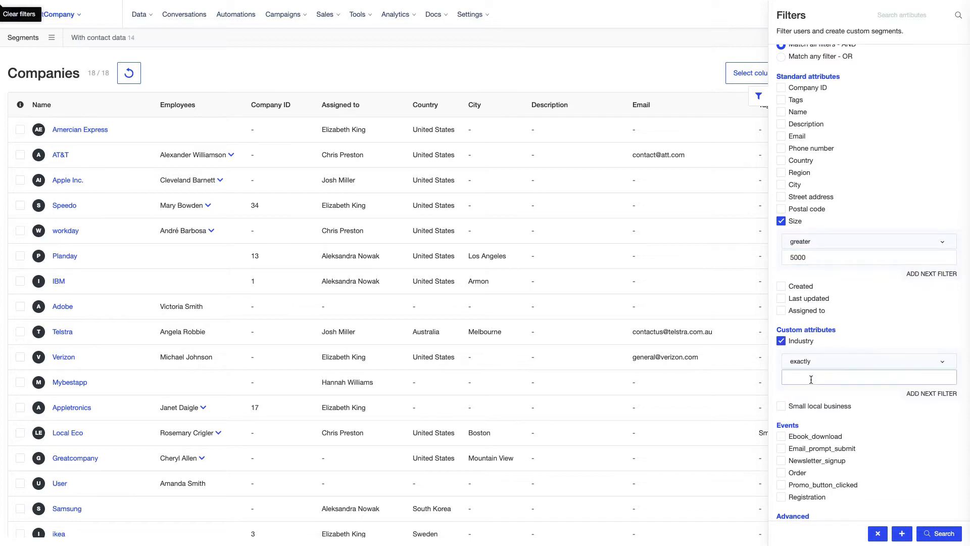
{"action": "type", "text": "Telco"}
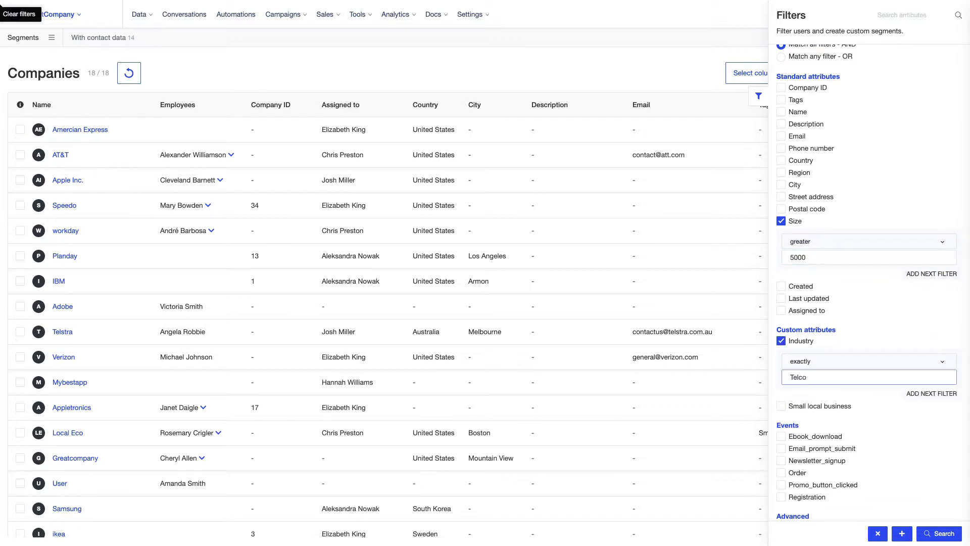
Step: Run the search with the Size and Industry filters and name a new segment "Medium and Large Telco Companies"
{"action": "left_click", "coordinate": [931, 537]}
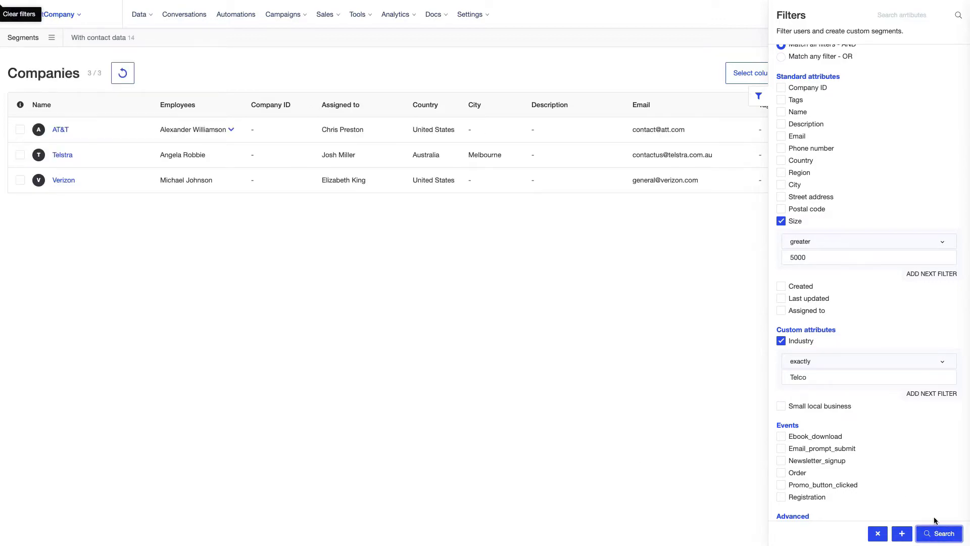
{"action": "left_click", "coordinate": [901, 534]}
{"action": "left_click", "coordinate": [453, 74]}
{"action": "type", "text": "Tel"}
{"action": "key", "text": "BackSpace"}
{"action": "key", "text": "BackSpace"}
{"action": "key", "text": "BackSpace"}
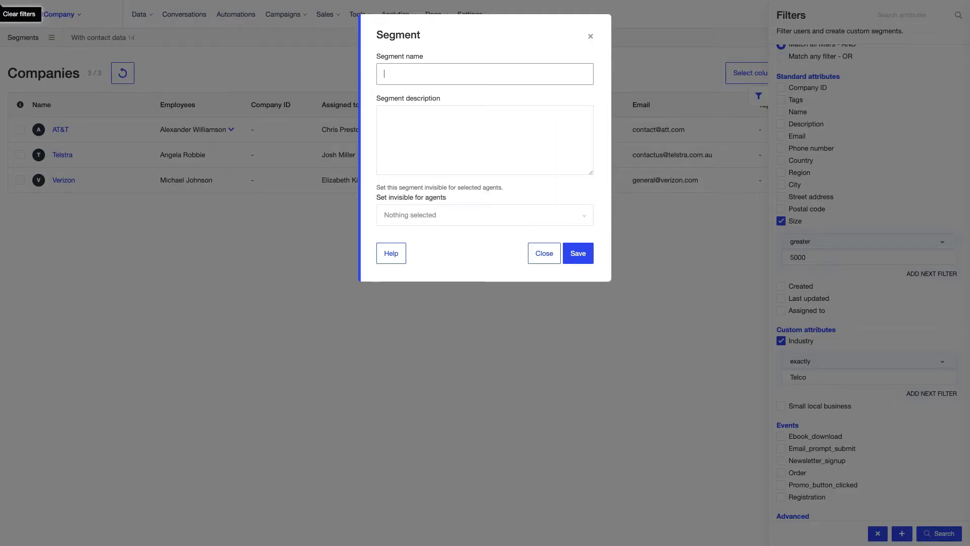
{"action": "type", "text": "Medium and Large Telco Companies"}
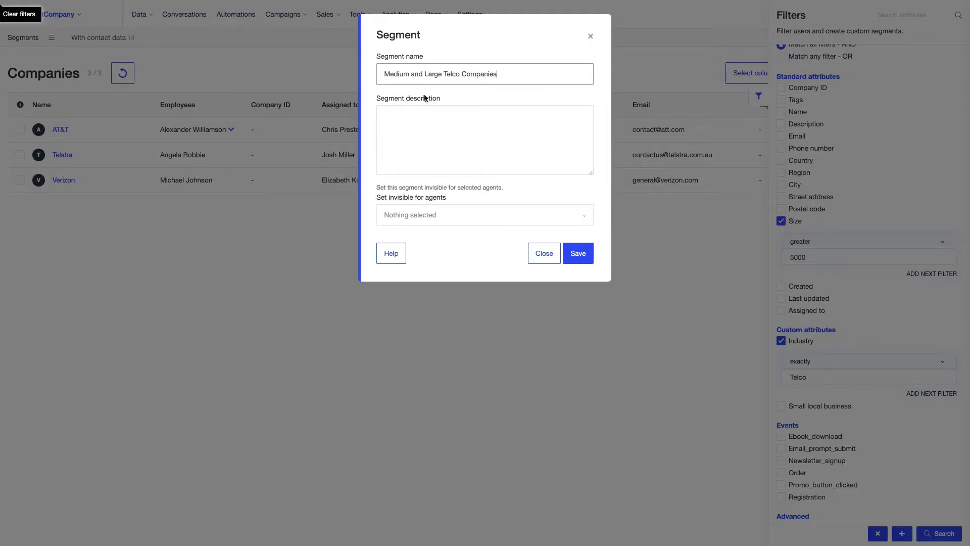
Step: Describe the segment as "Telco companies with more than 5,000 employees", save it and close the filters
{"action": "left_click", "coordinate": [412, 113]}
{"action": "type", "text": "Telco companies with more t"}
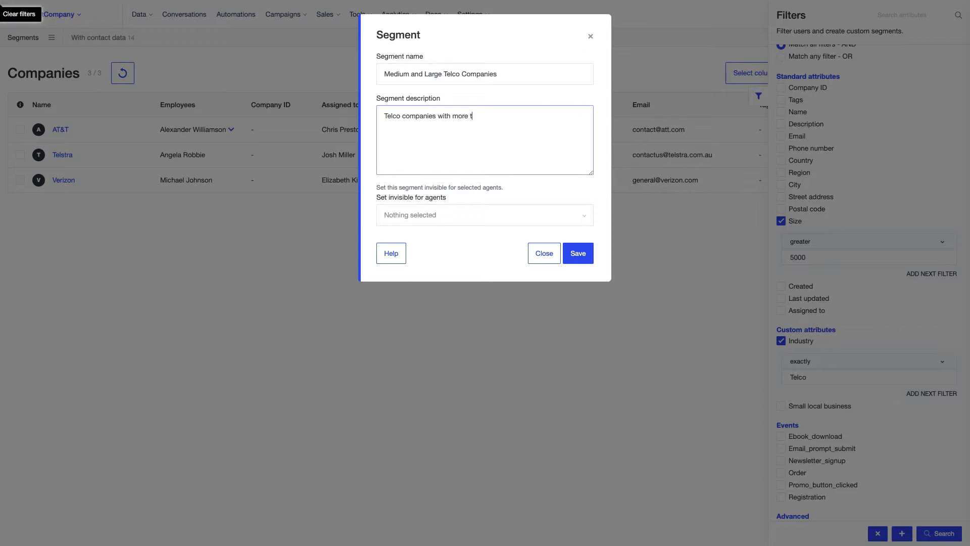
{"action": "type", "text": "han 5,000 employees"}
{"action": "key", "text": "Return"}
{"action": "left_click", "coordinate": [576, 254]}
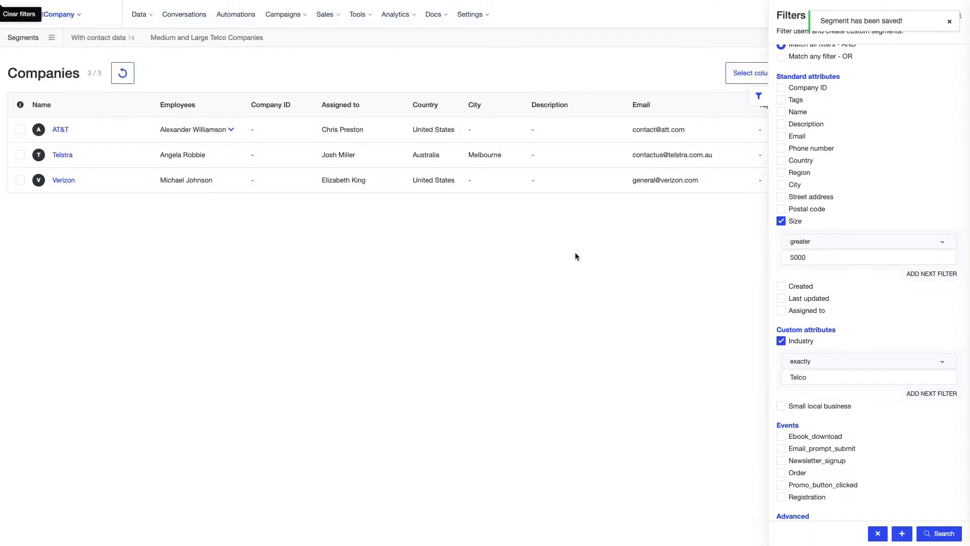
{"action": "left_click", "coordinate": [758, 96]}
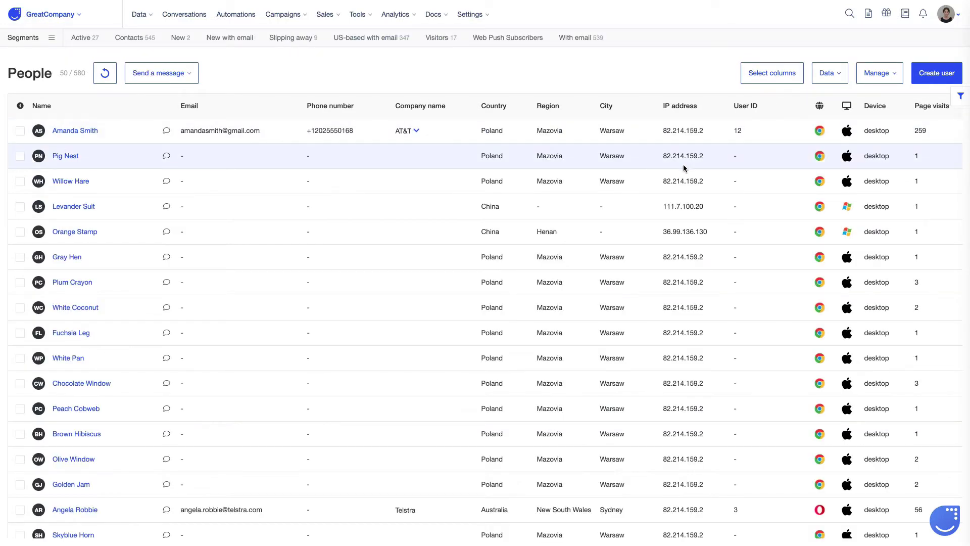
Step: Open the filters for the People list and examine the company attributes available for filtering users
{"action": "left_click", "coordinate": [960, 96]}
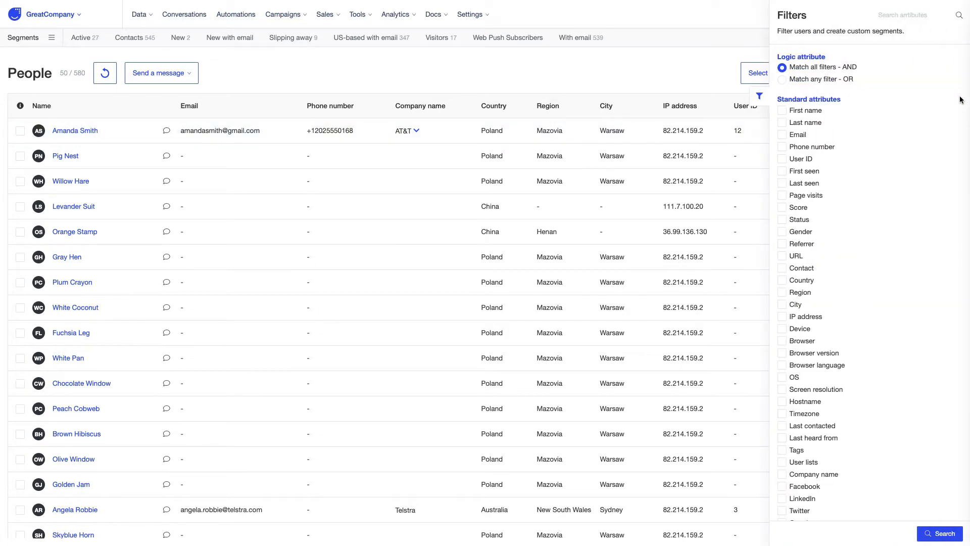
{"action": "scroll", "coordinate": [816, 317], "scroll_direction": "down", "scroll_amount": 10}
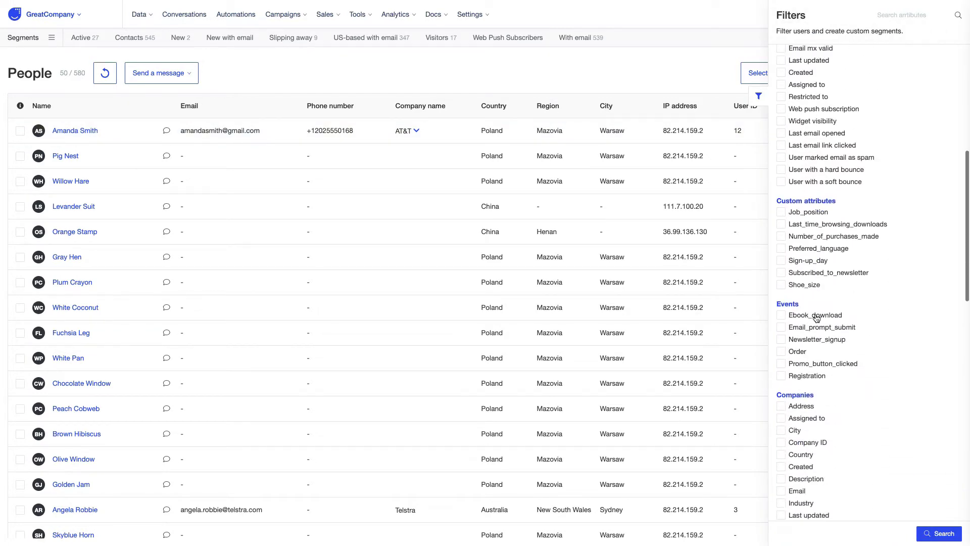
{"action": "scroll", "coordinate": [816, 317], "scroll_direction": "down", "scroll_amount": 1}
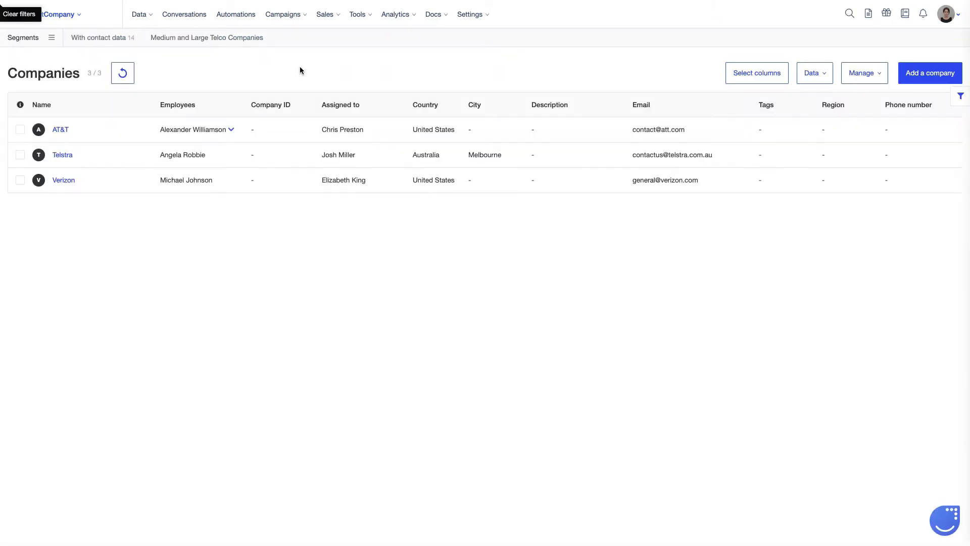
Step: Open the company snippet tags page and review the snippets listed for the company attributes
{"action": "mouse_move", "coordinate": [362, 19]}
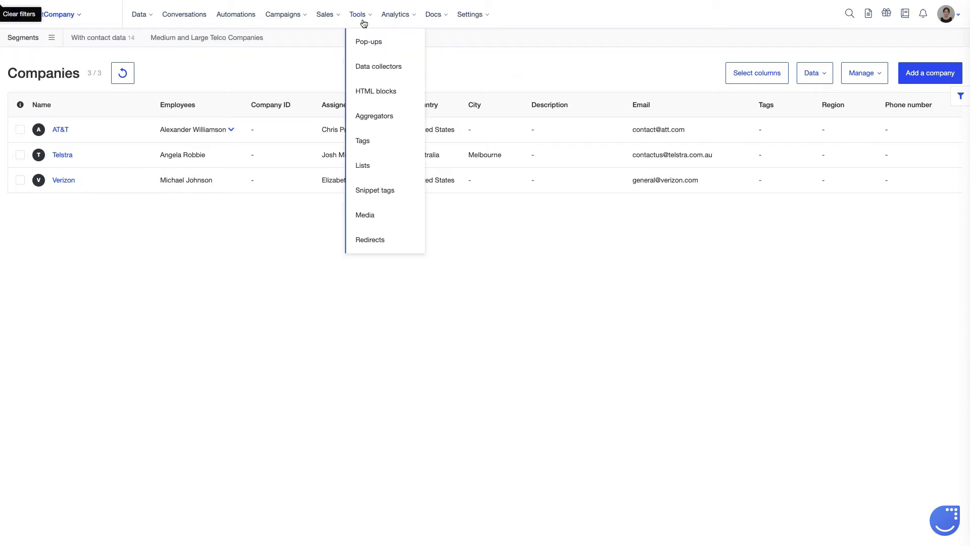
{"action": "left_click", "coordinate": [371, 190]}
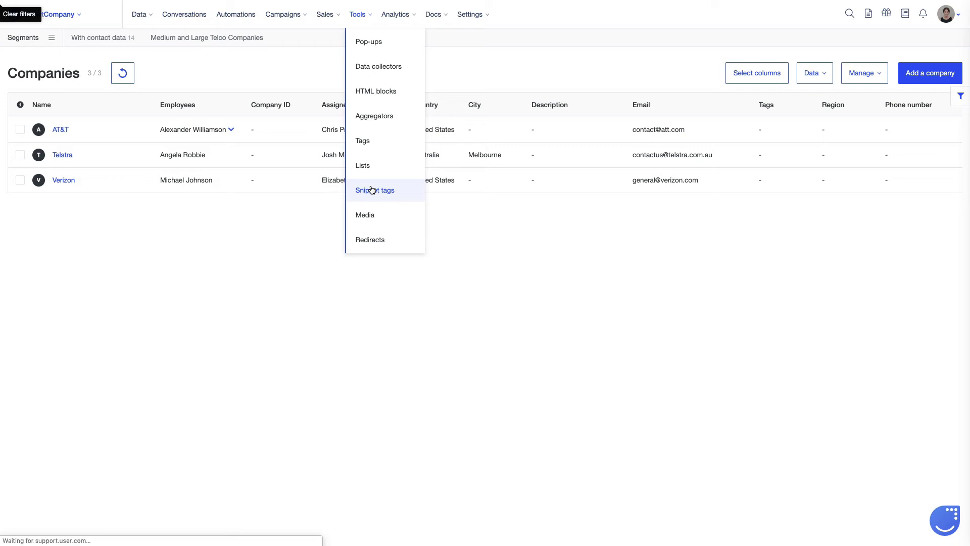
{"action": "left_click", "coordinate": [470, 159]}
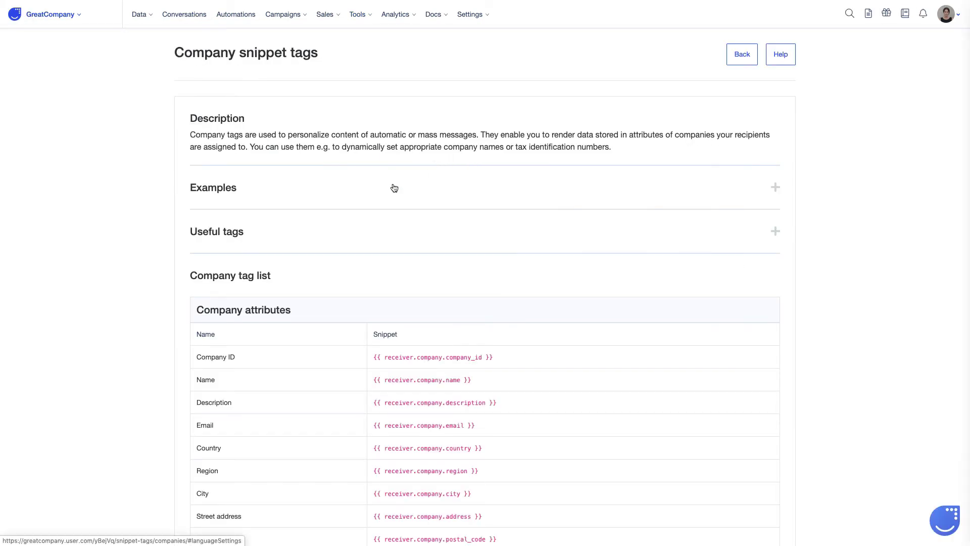
{"action": "scroll", "coordinate": [394, 188], "scroll_direction": "down", "scroll_amount": 5}
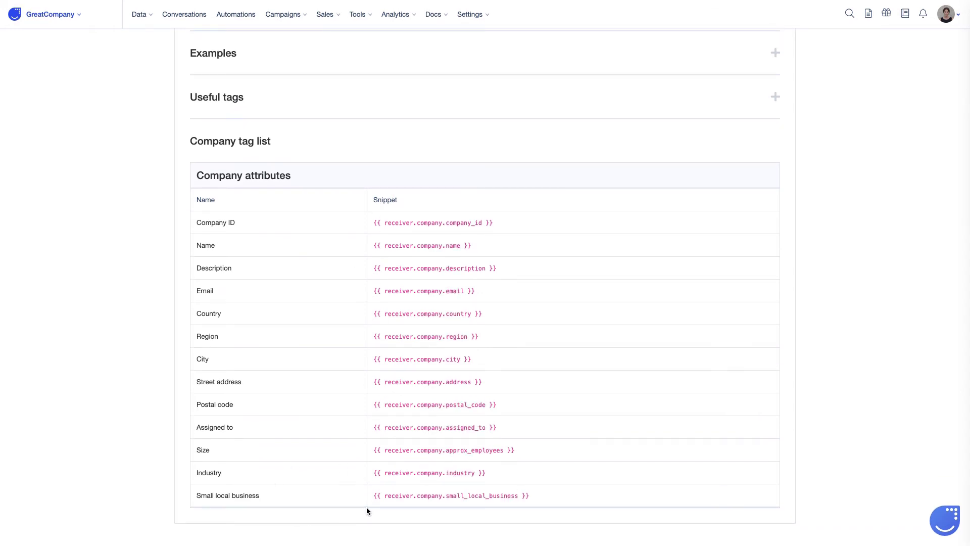
Step: Expand the company snippet tag examples and turn on the preview of the sample message
{"action": "scroll", "coordinate": [365, 507], "scroll_direction": "up", "scroll_amount": 5}
{"action": "left_click", "coordinate": [463, 195]}
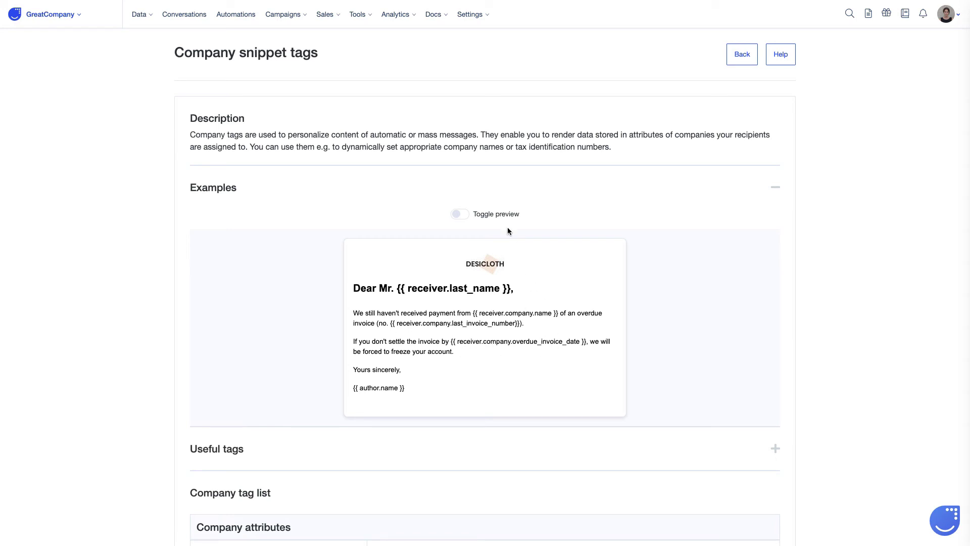
{"action": "left_click", "coordinate": [463, 216]}
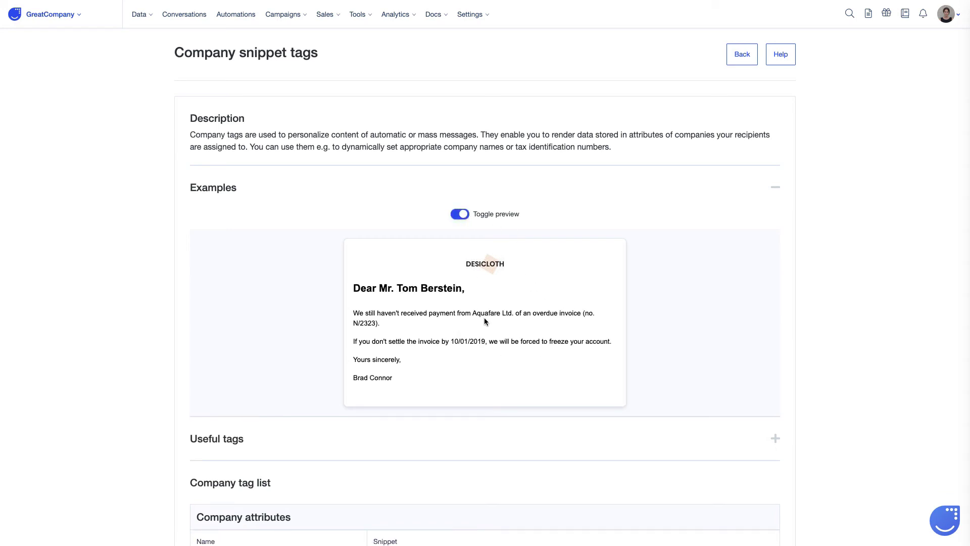